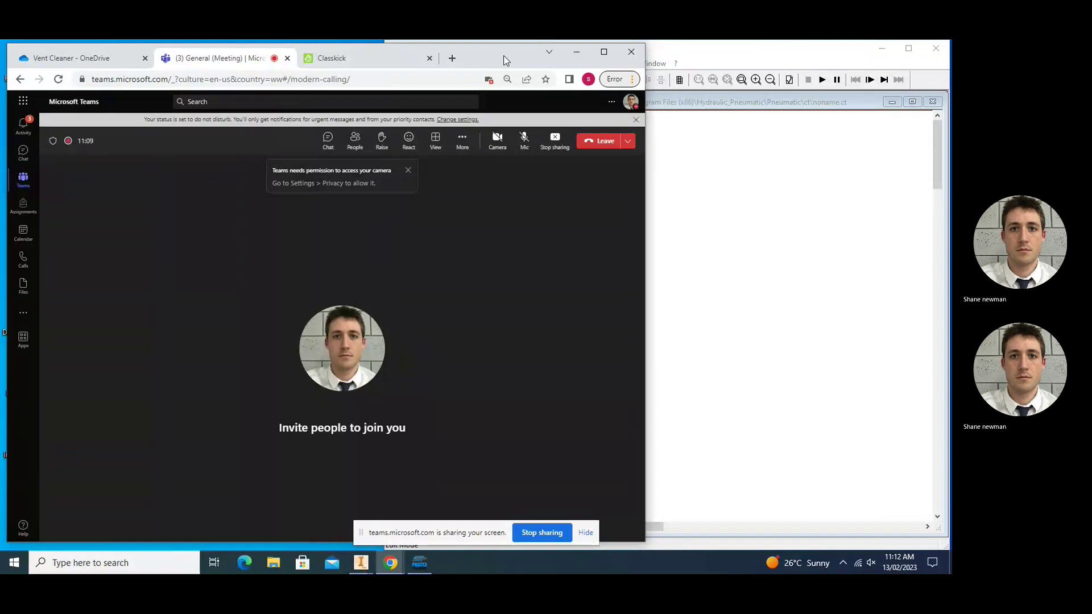
- Switch from the Teams meeting to the Classkick assignment showing question 5, the oscillating-cylinder task
click(375, 54)
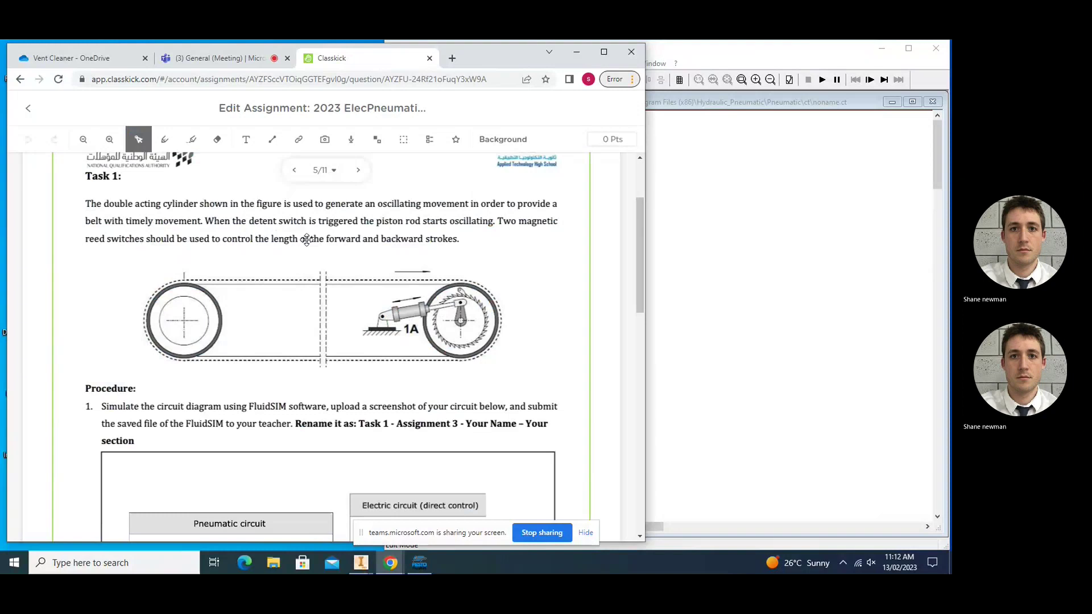
scroll(360, 251, down, 4)
click(361, 250)
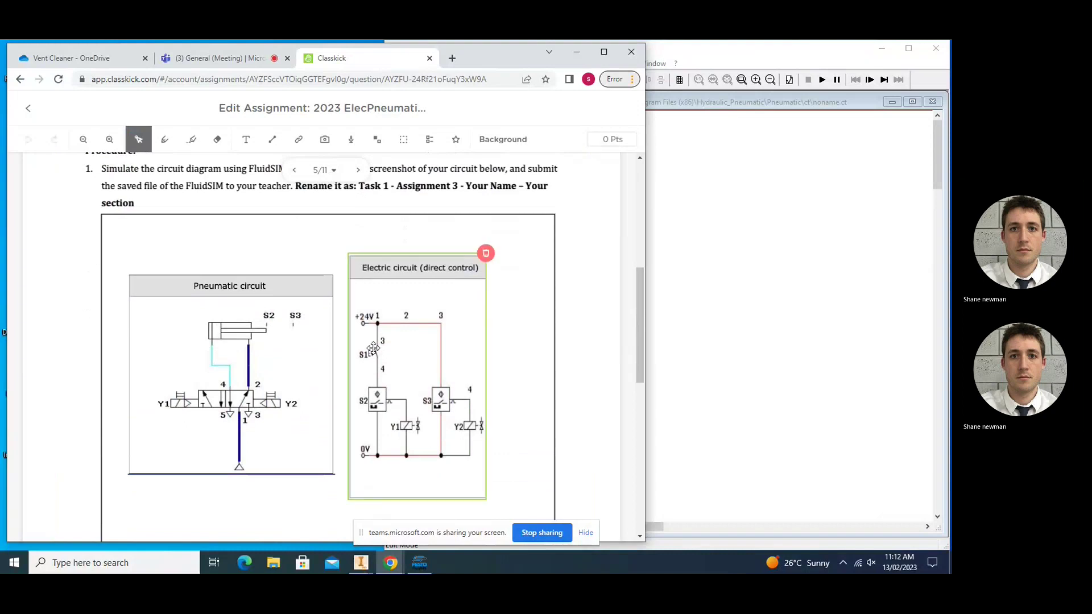
click(238, 357)
scroll(259, 309, up, 3)
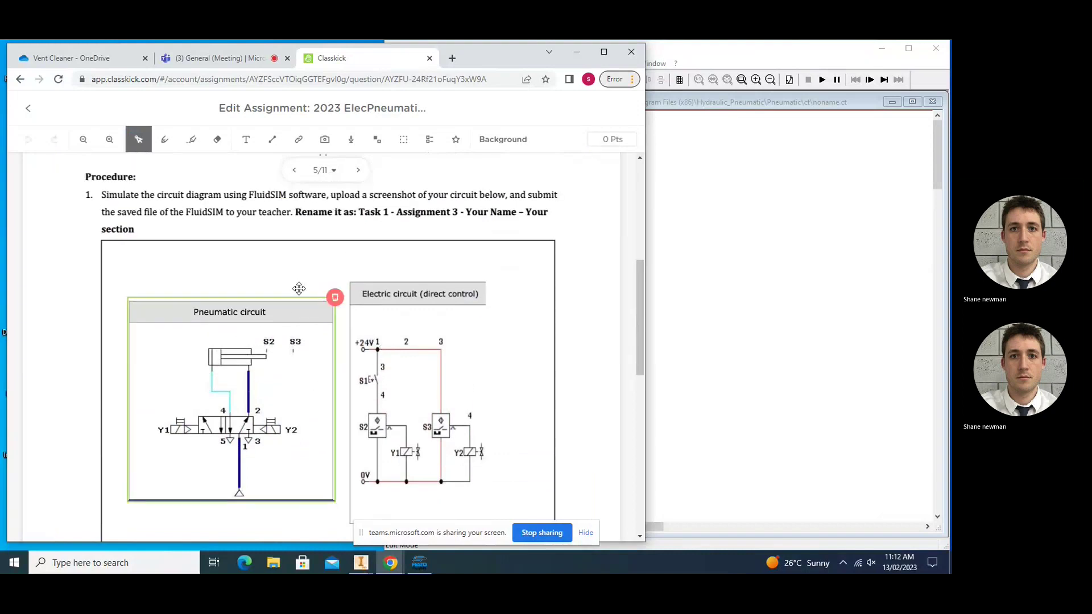
scroll(414, 241, down, 3)
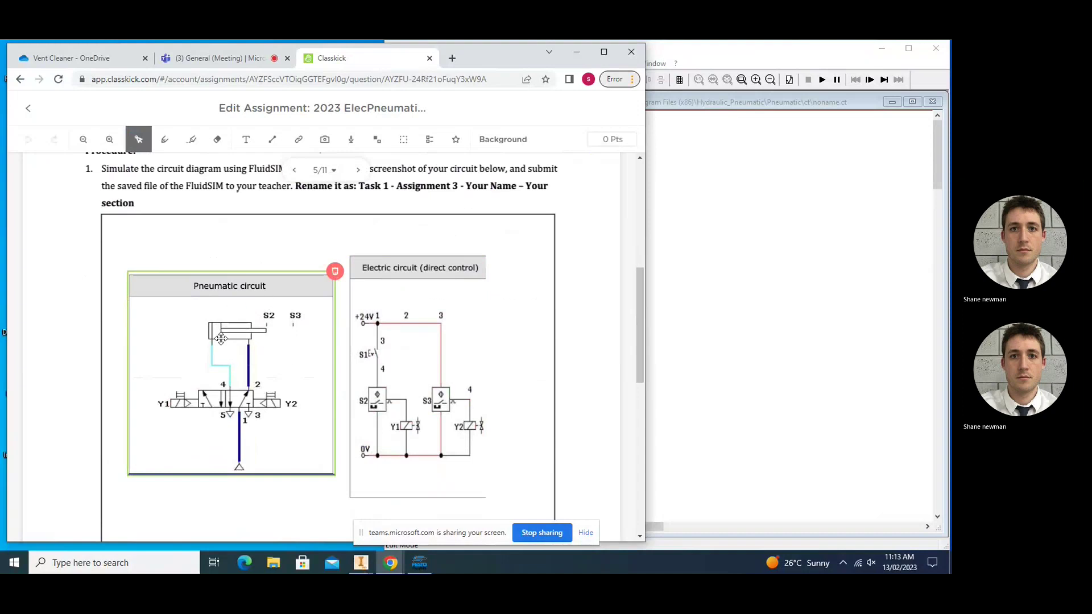
click(393, 332)
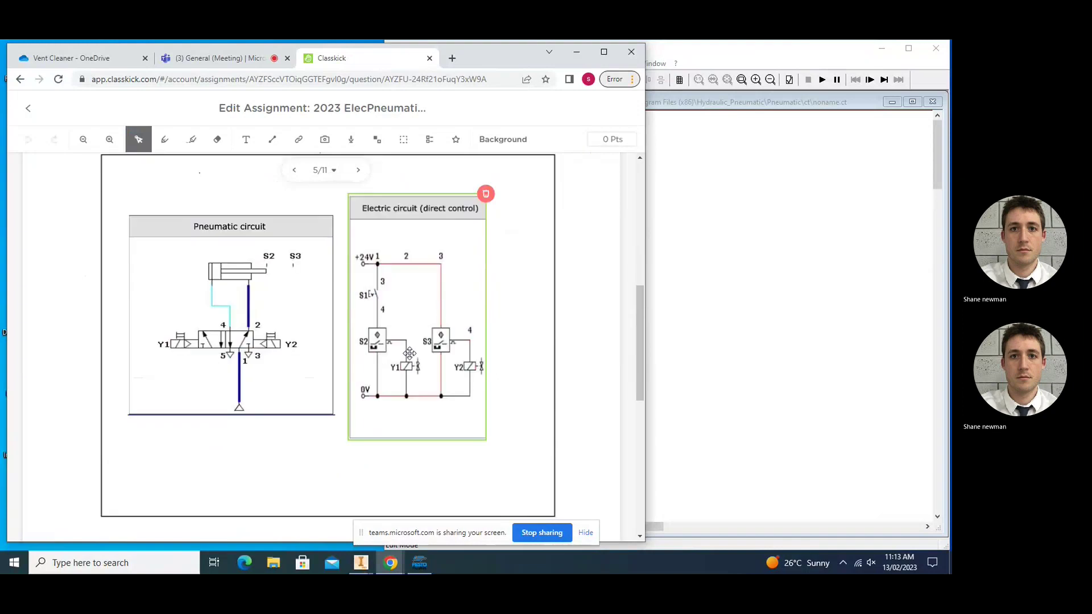
scroll(410, 353, down, 1)
click(631, 285)
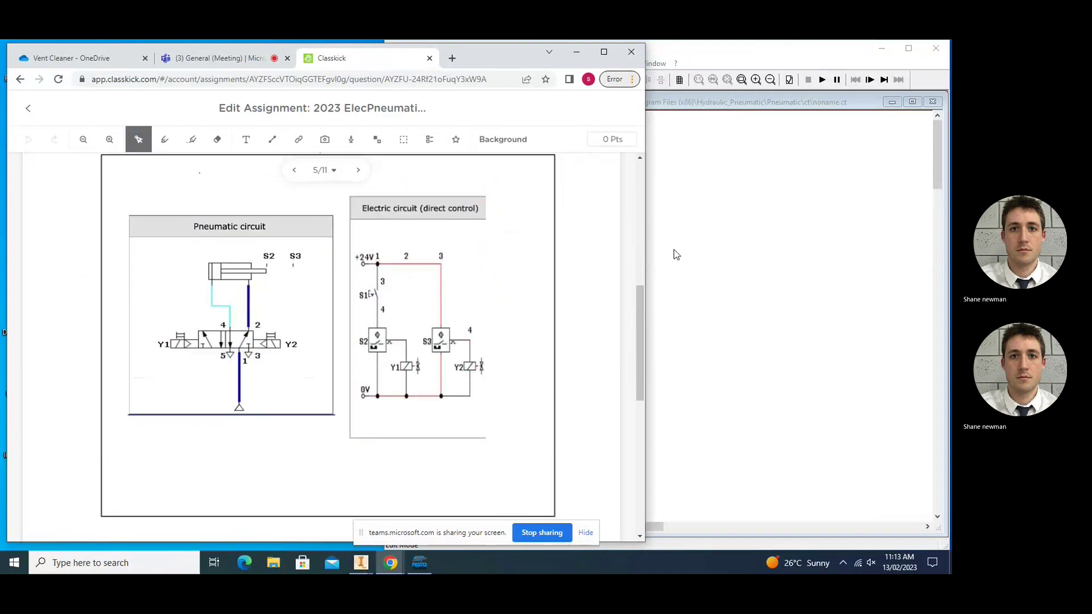
- Narrow and shift the browser left so FluidSIM-P sits in front beside it
drag(647, 157, 549, 157)
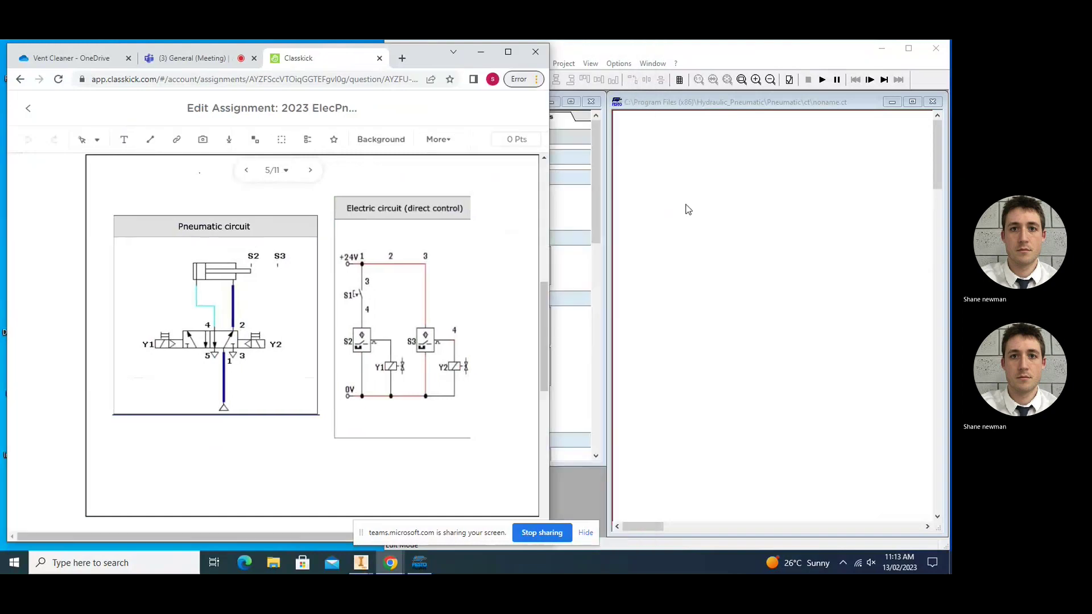
click(685, 209)
click(145, 156)
drag(475, 69, 353, 70)
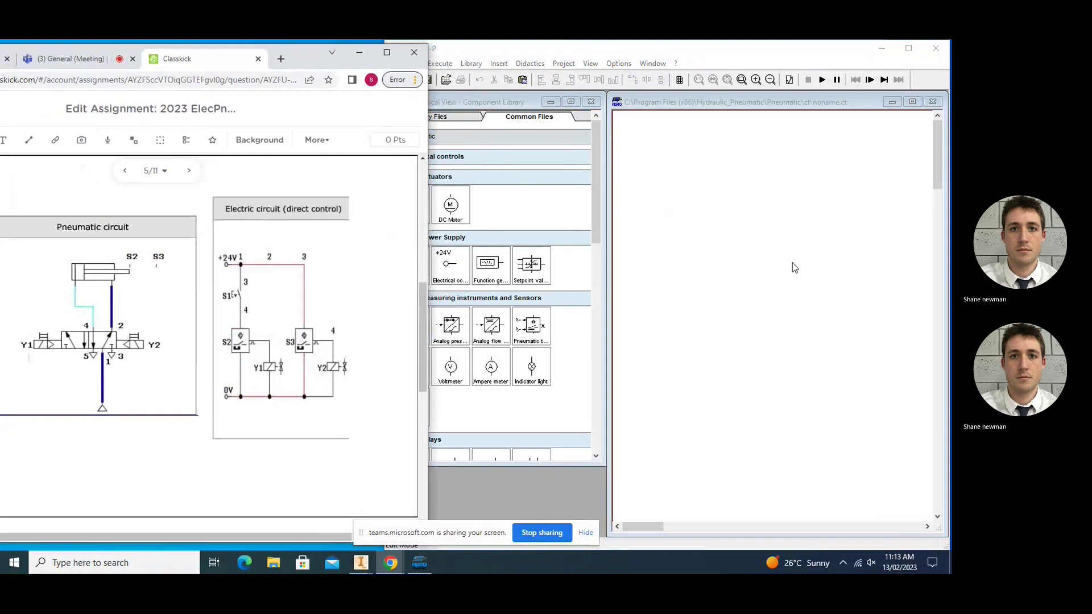
click(790, 267)
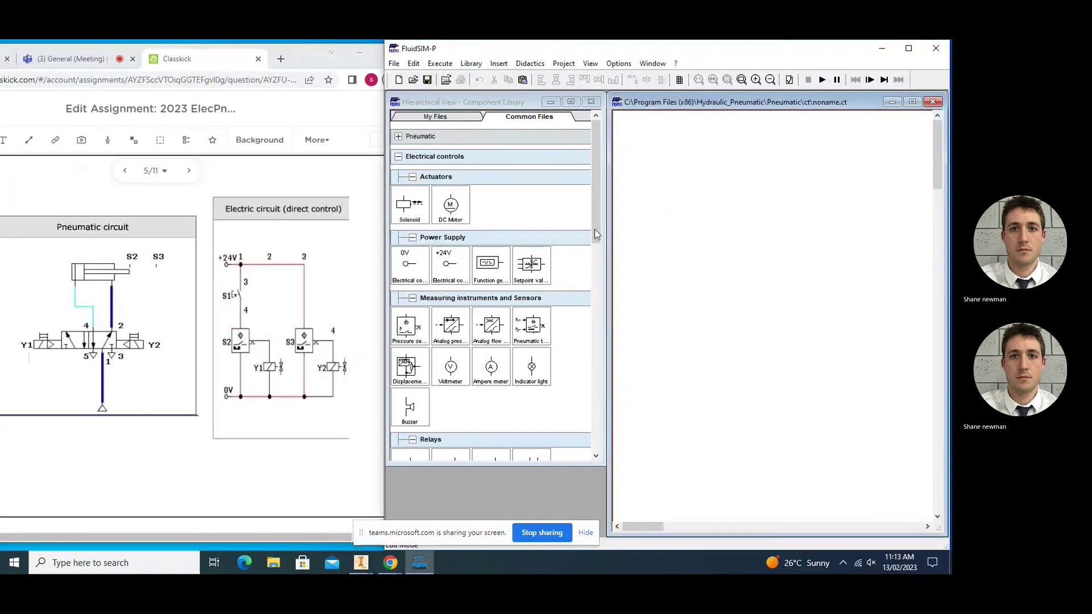
- Place a double-acting cylinder and a 5/2-way solenoid valve below it from the Pneumatic library
click(398, 156)
click(409, 142)
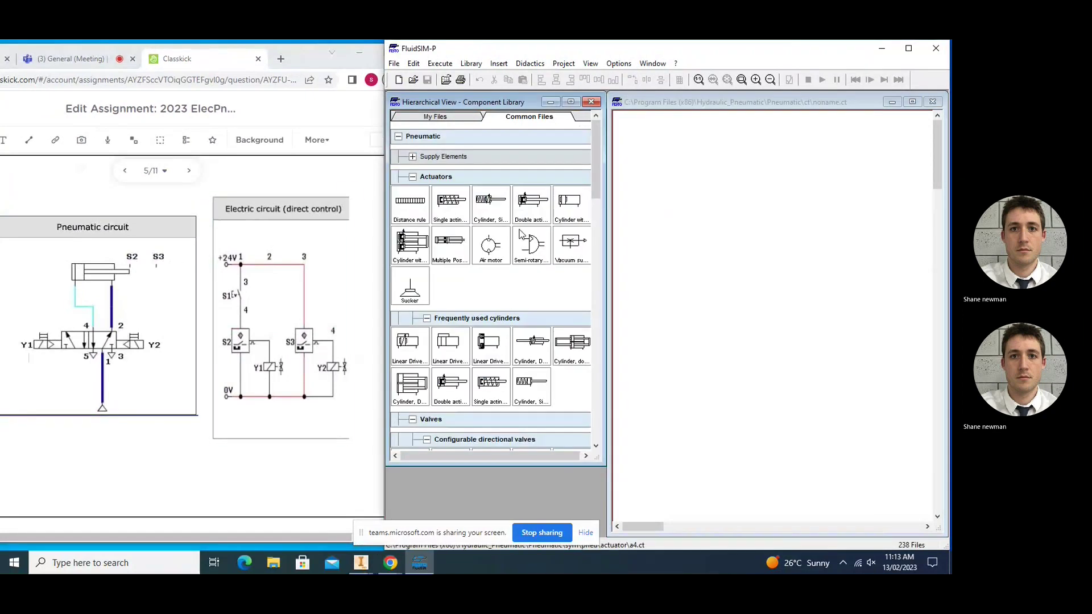
drag(531, 204, 686, 193)
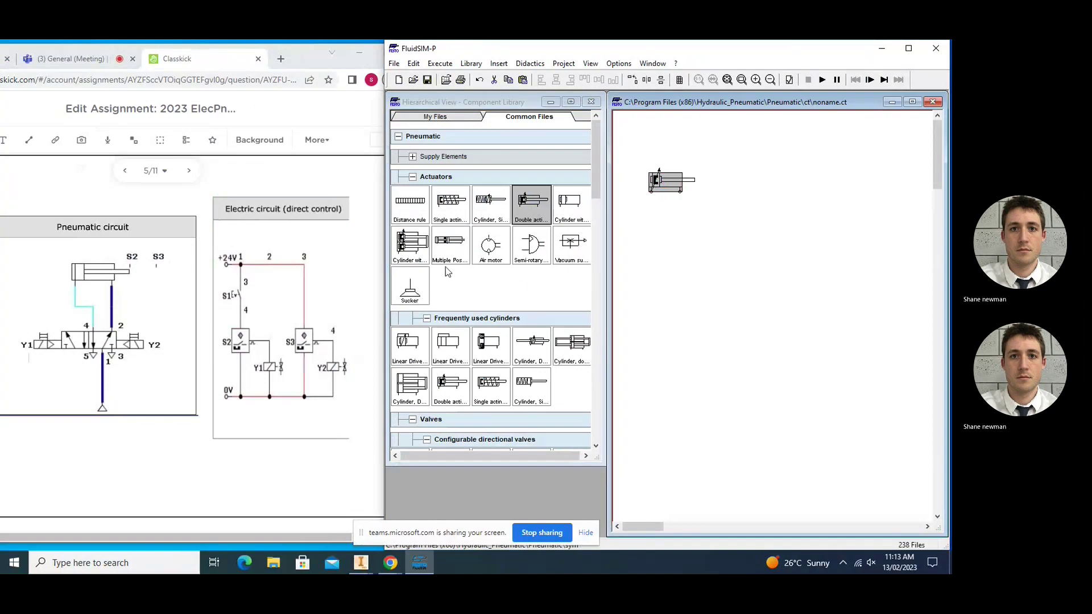
scroll(477, 266, down, 5)
scroll(481, 267, down, 4)
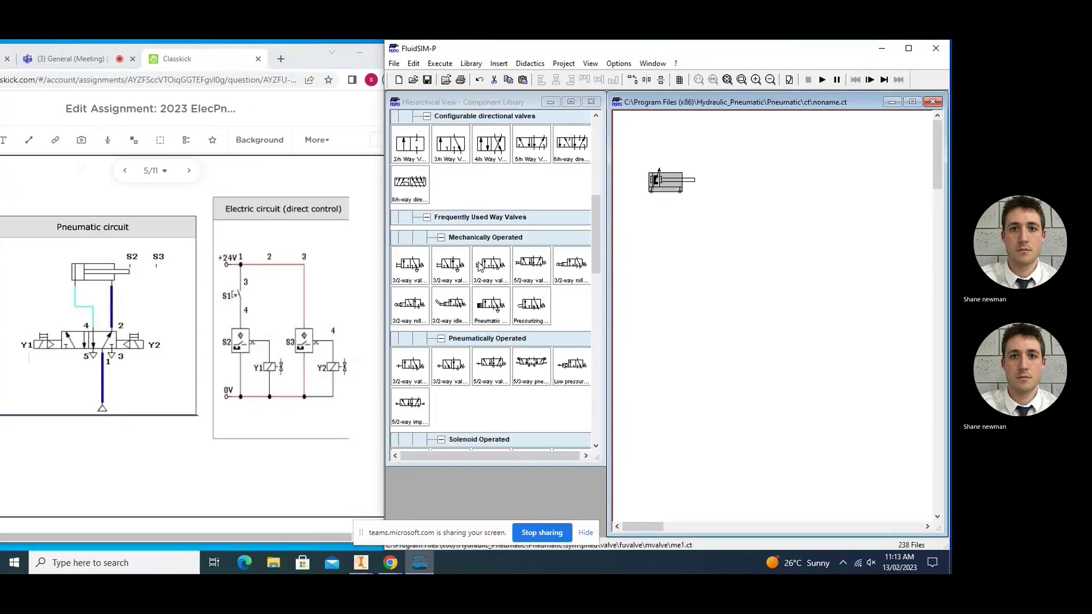
scroll(490, 269, down, 2)
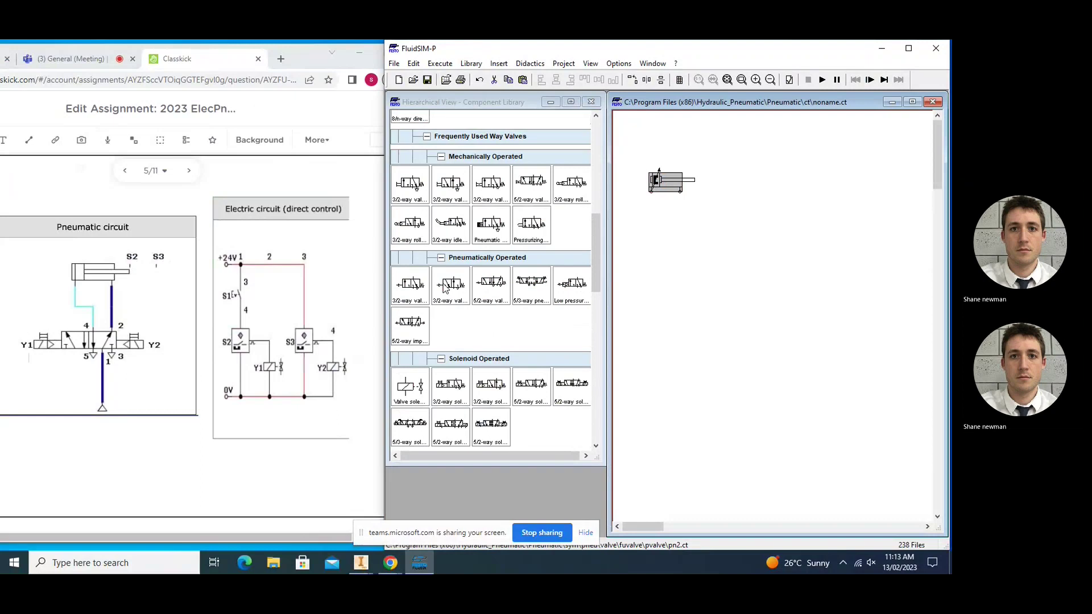
scroll(509, 318, down, 2)
drag(572, 304, 659, 279)
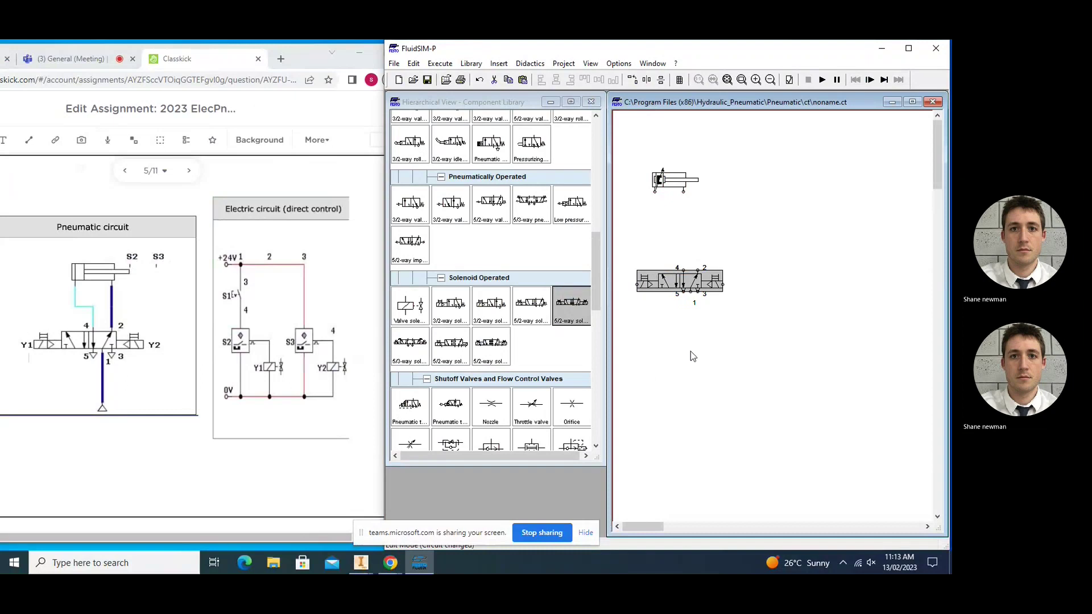
- Add a compressed air source, pipe it to valve port 1, and connect port 4 to the cylinder
scroll(554, 232, up, 10)
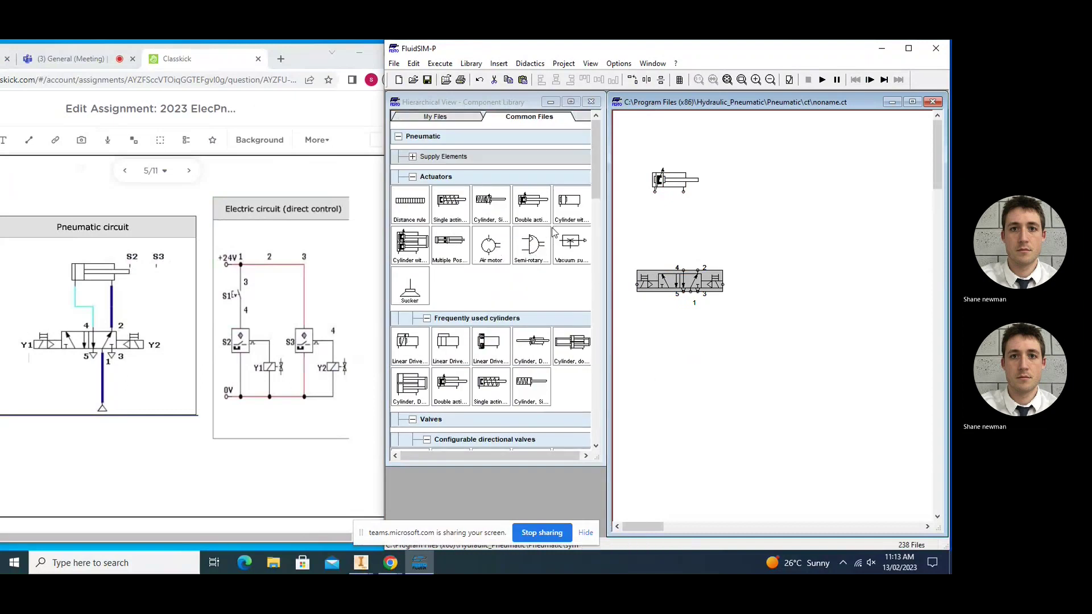
click(447, 156)
drag(410, 185, 687, 382)
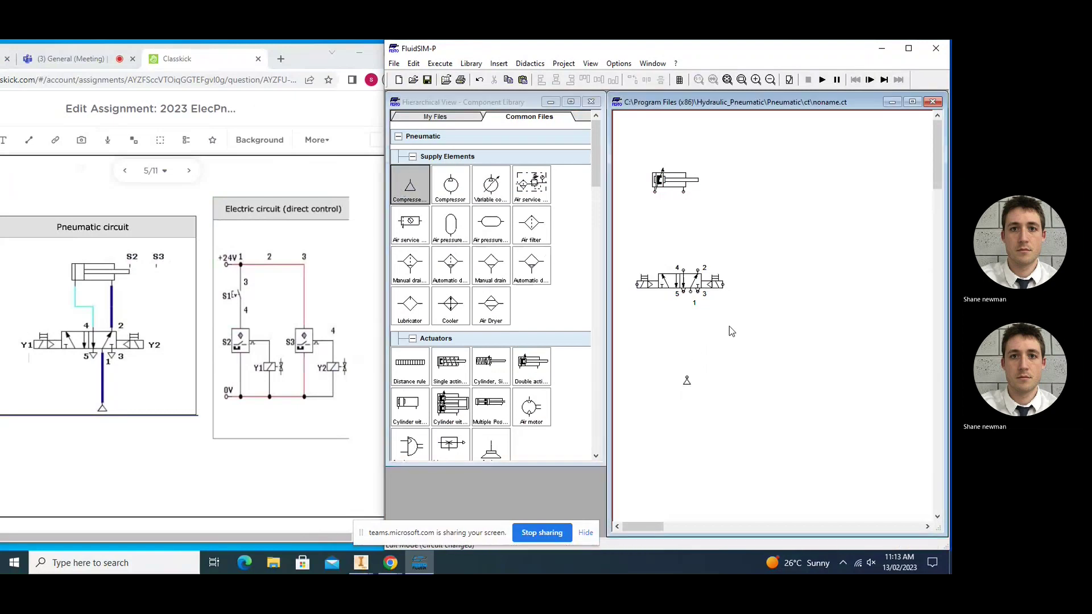
drag(691, 293, 687, 379)
mouse_move(684, 270)
mouse_down()
mouse_move(648, 203)
mouse_move(655, 191)
mouse_move(697, 269)
mouse_up()
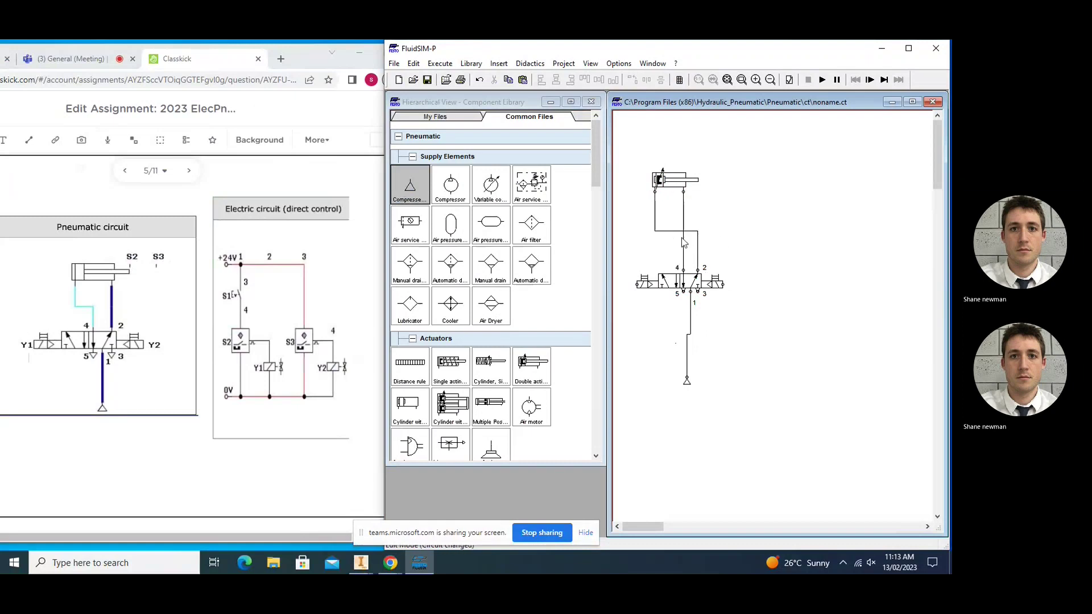
drag(677, 189, 694, 188)
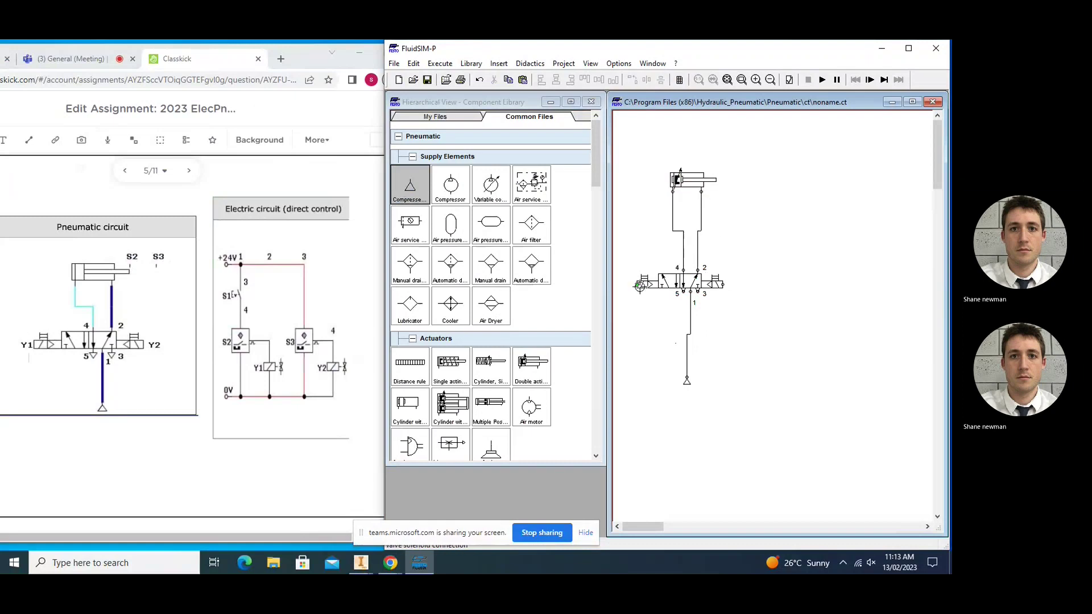
- Label the valve's left solenoid Y1 and right solenoid Y2
double_click(641, 292)
text(Y1)
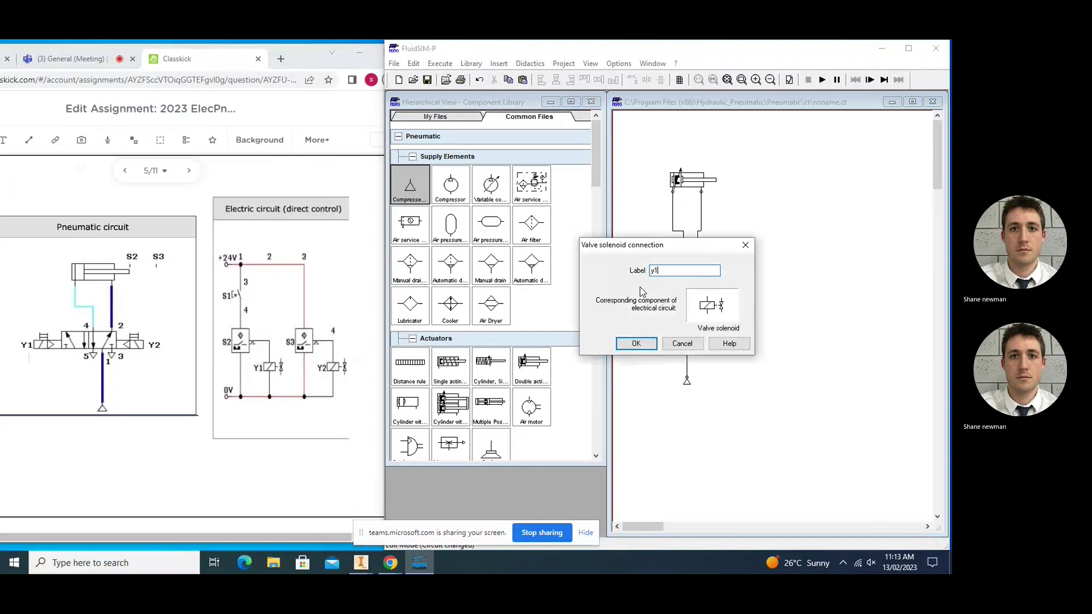
key(Return)
double_click(724, 284)
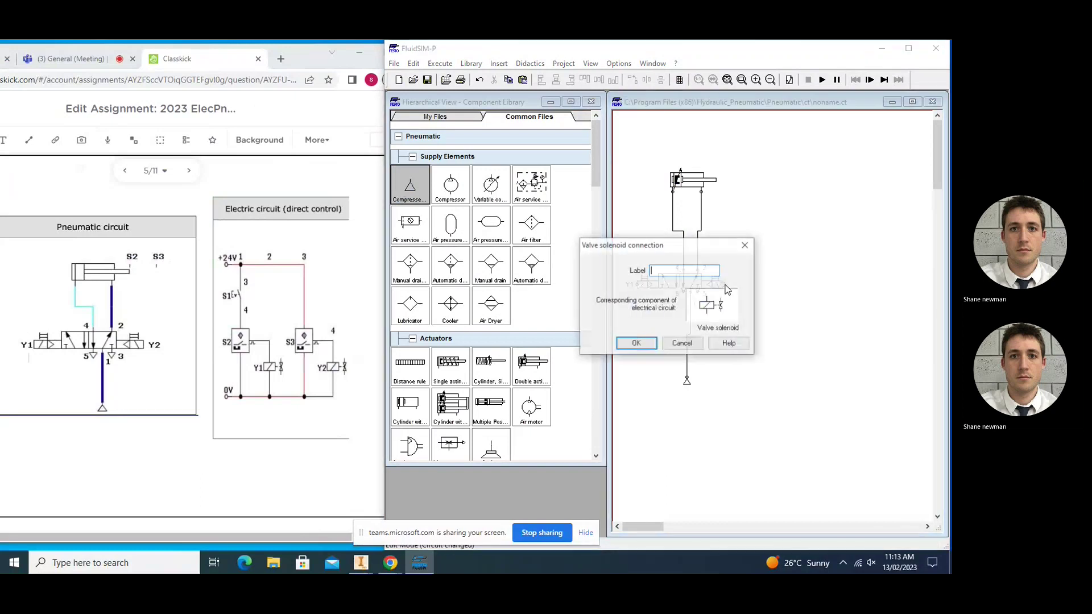
text(Y2)
key(Return)
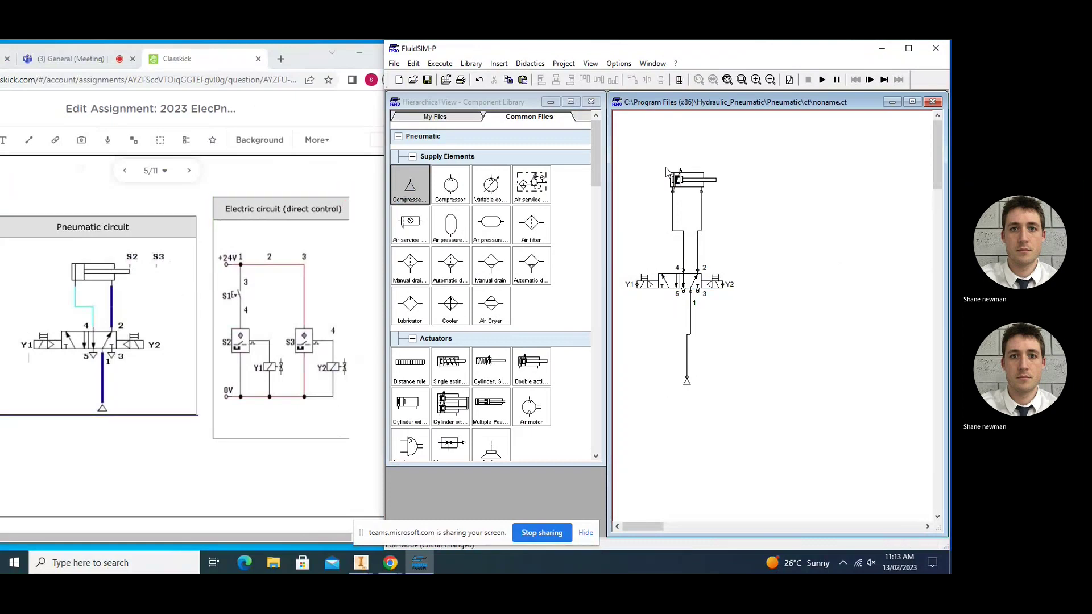
- Add cylinder actuating labels s2 at 0 mm and s3 at 100 mm
double_click(698, 181)
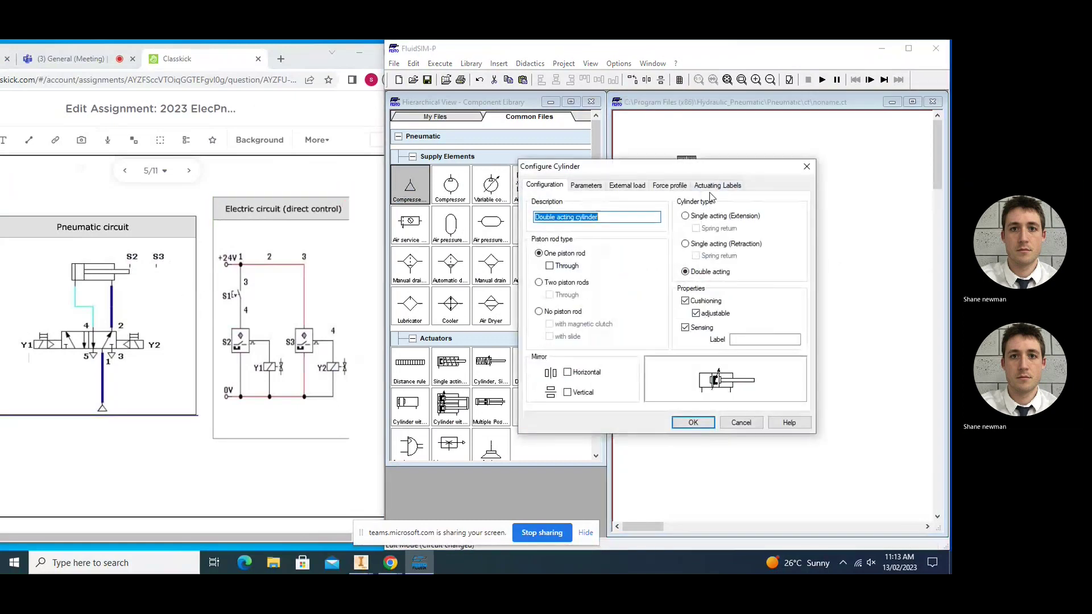
click(718, 184)
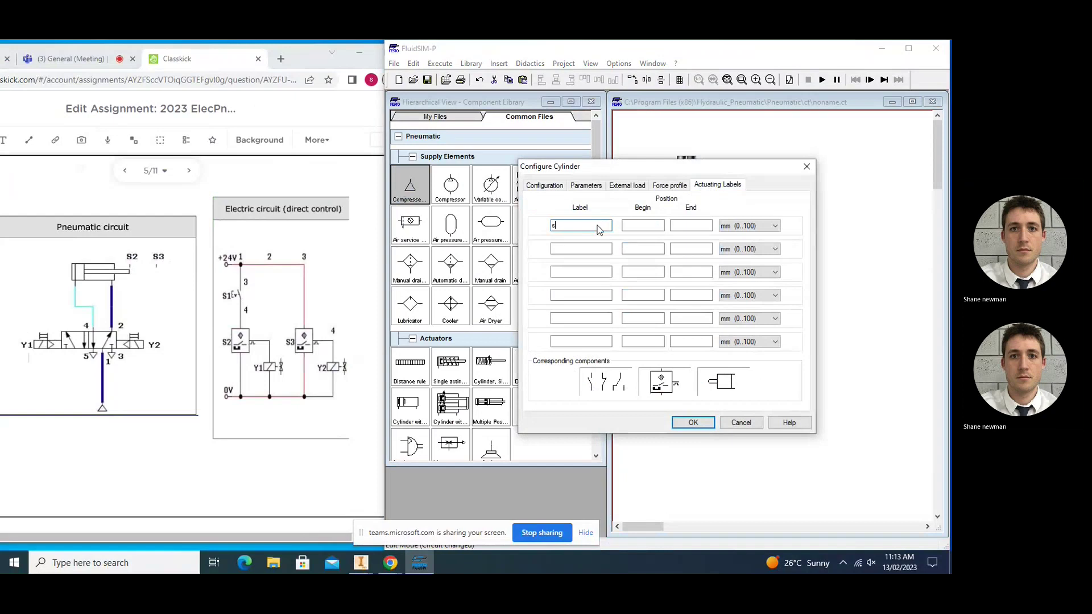
click(640, 225)
click(683, 223)
click(594, 248)
click(635, 246)
text(100)
click(683, 248)
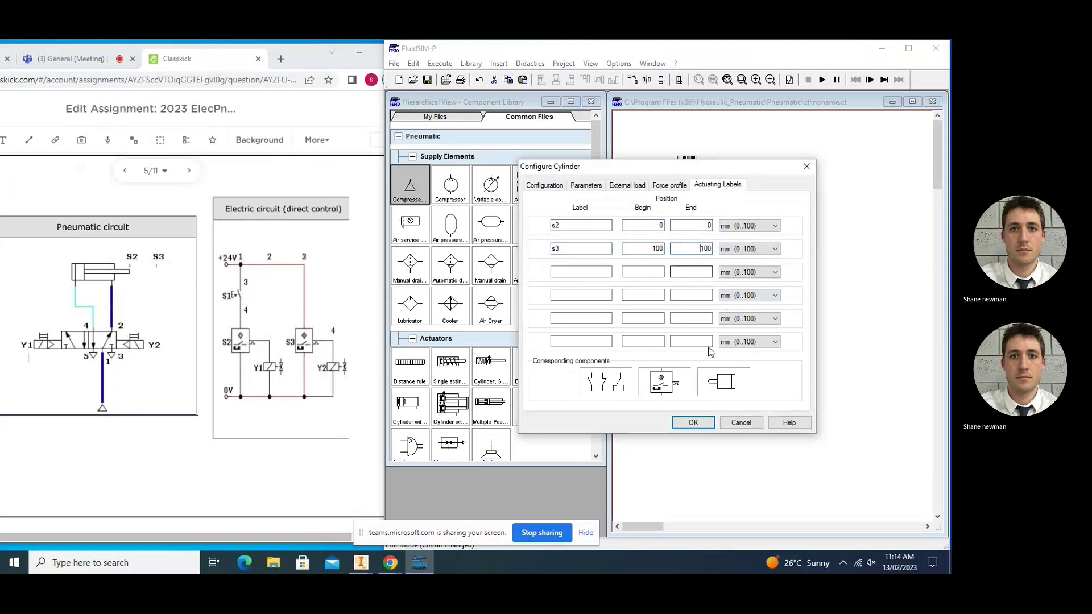
click(694, 422)
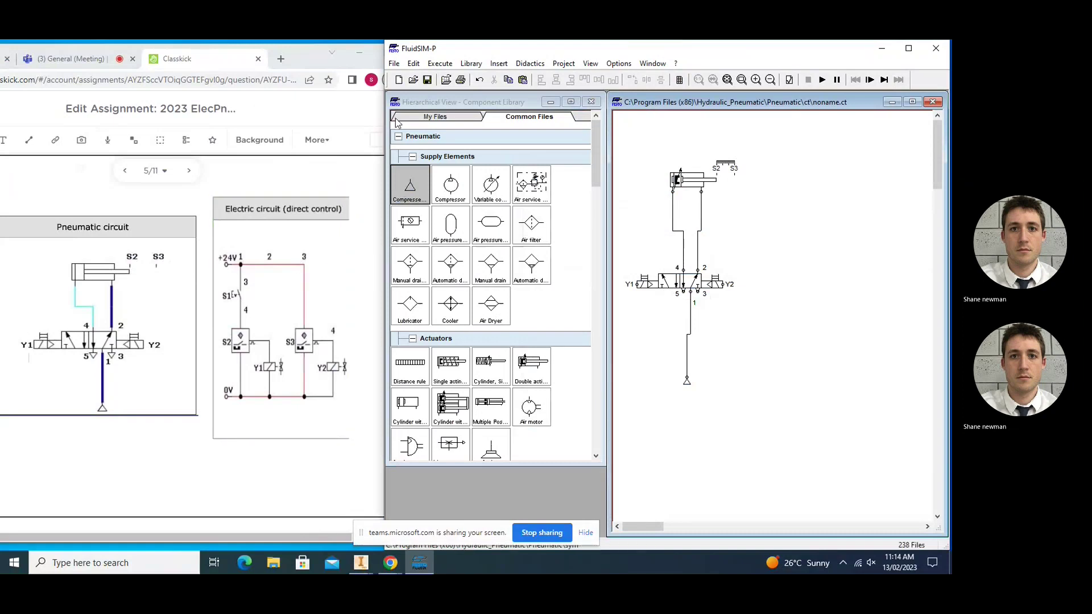
- Place a +24V supply at the top and a 0V supply lower on the canvas
click(404, 142)
click(407, 162)
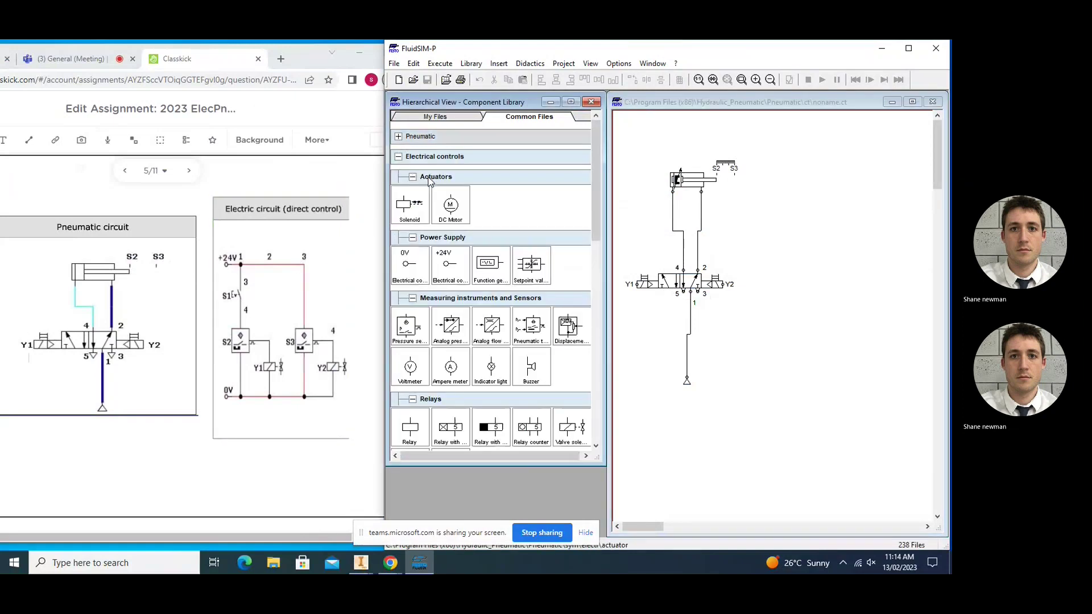
drag(449, 264, 793, 173)
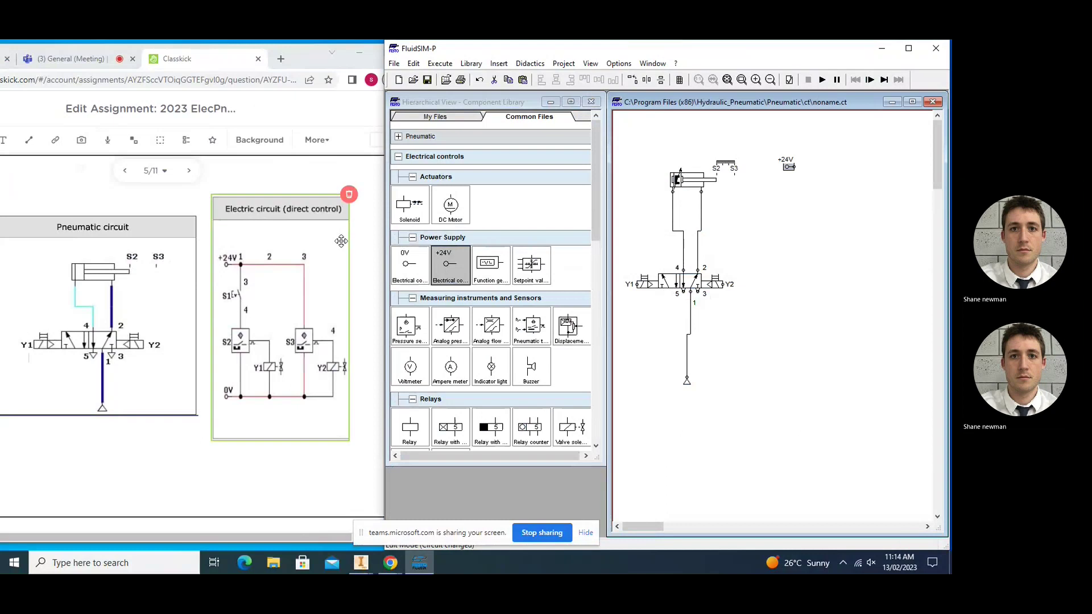
drag(407, 264, 783, 373)
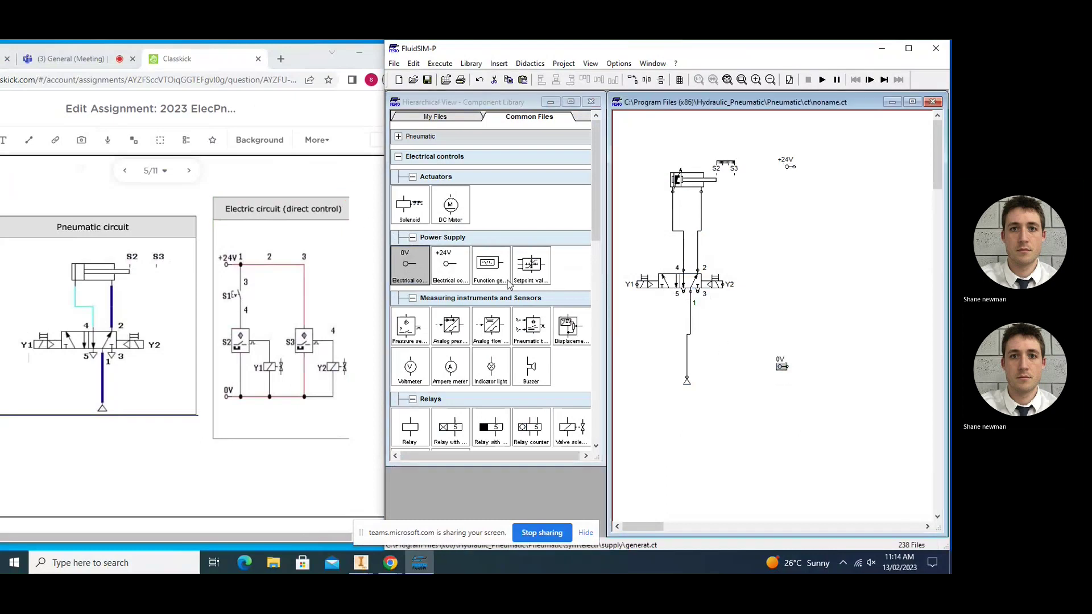
- Add a detent switch below the +24V supply and a valve solenoid coil
scroll(509, 284, down, 2)
scroll(469, 284, down, 5)
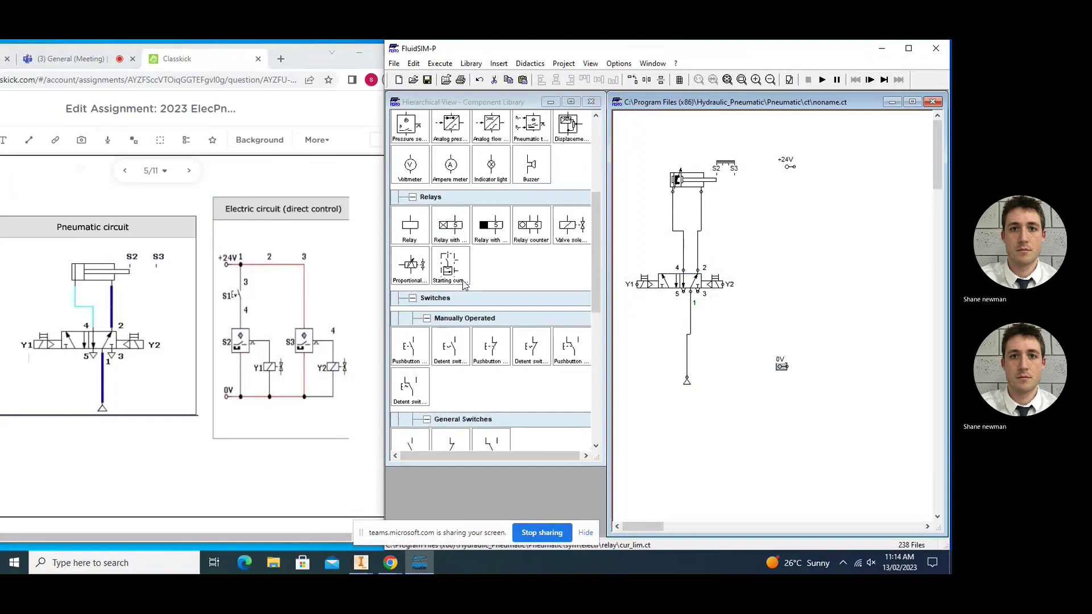
drag(465, 268, 803, 205)
scroll(514, 274, down, 2)
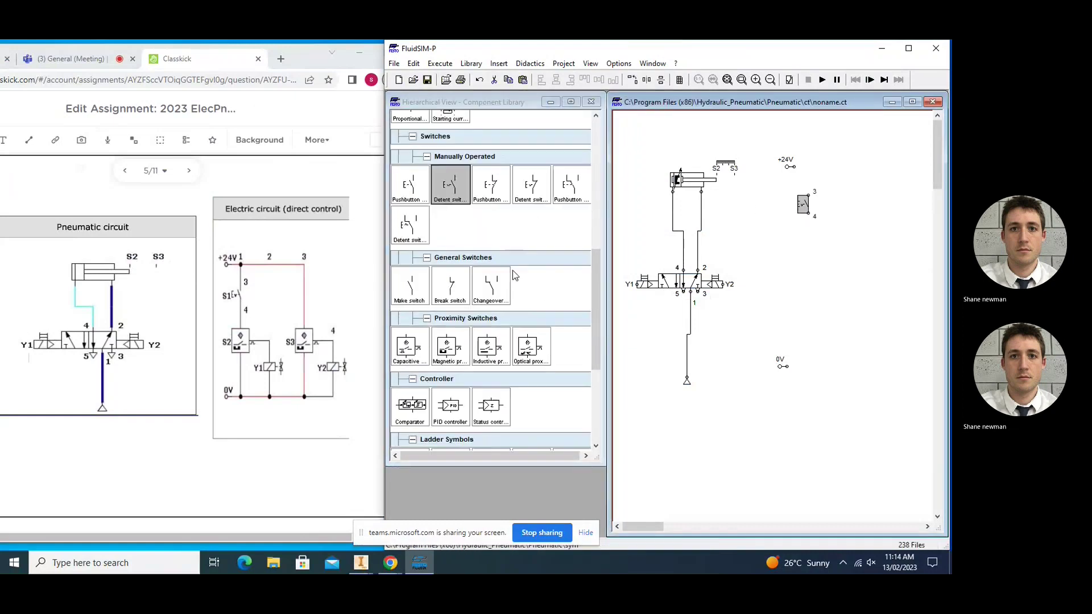
scroll(513, 271, down, 6)
scroll(513, 271, up, 8)
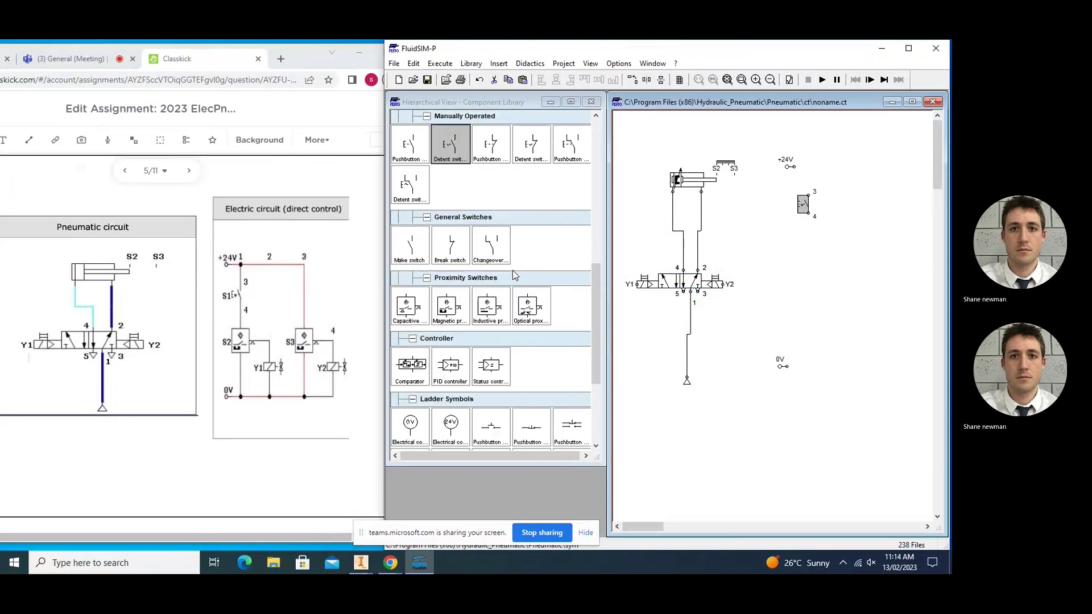
scroll(514, 274, up, 3)
drag(557, 279, 892, 309)
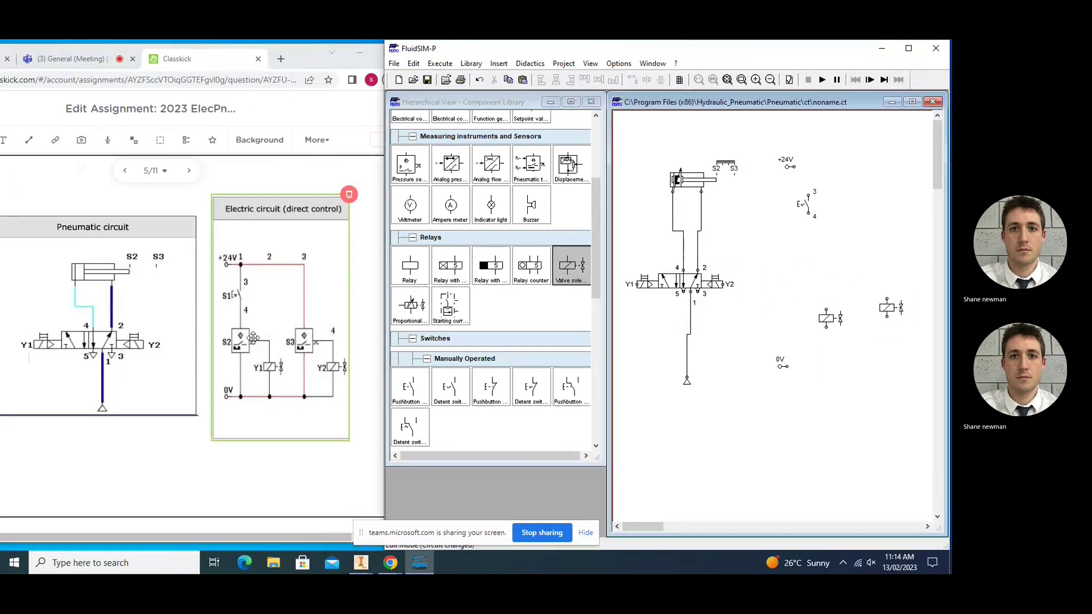
- Add two magnetic proximity switches and shift the solenoid slightly right
scroll(477, 282, down, 6)
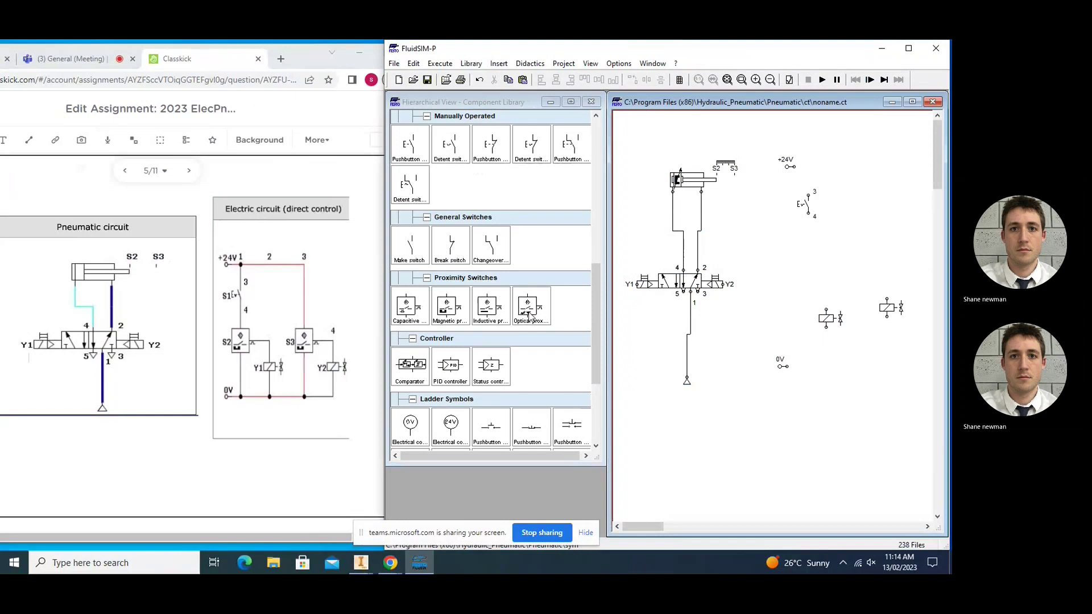
drag(458, 313, 813, 269)
drag(458, 313, 864, 266)
click(859, 342)
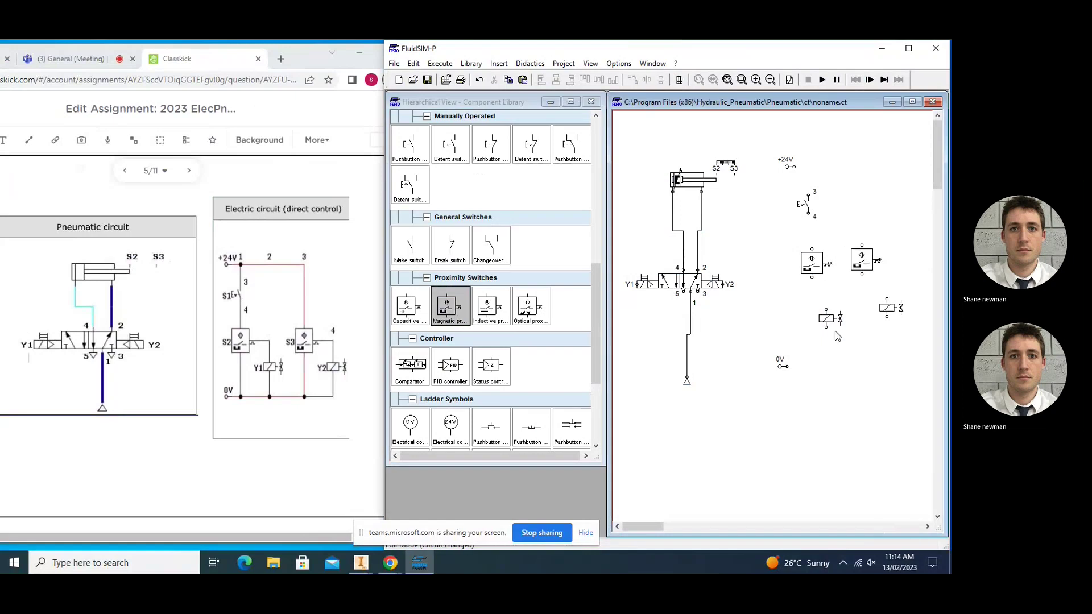
drag(829, 322, 849, 319)
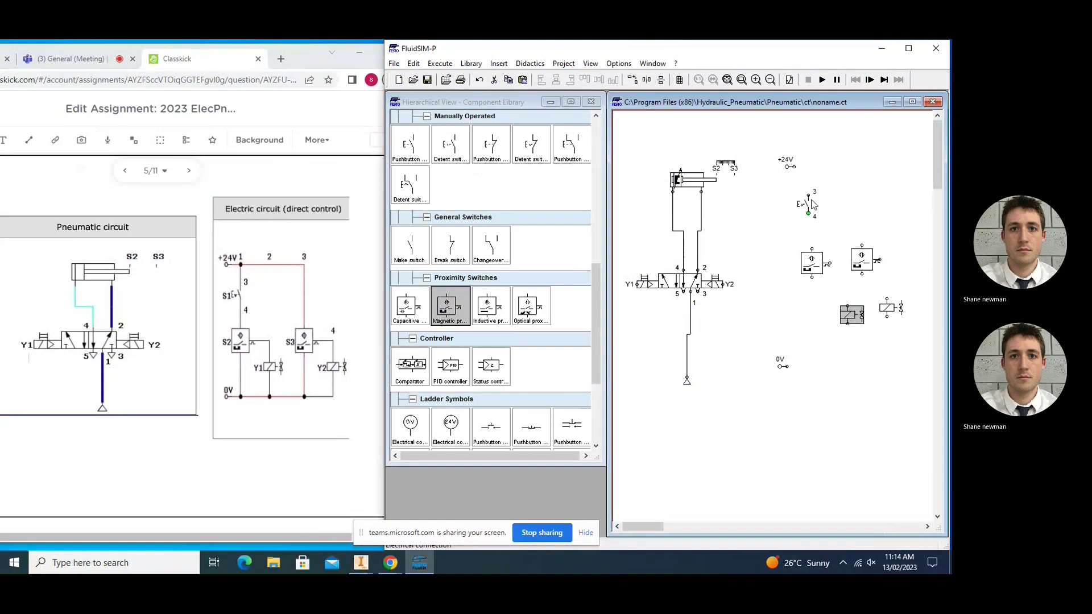
- Wire +24V through the detent switch and first proximity switch to the solenoid and 0V
drag(808, 195, 790, 167)
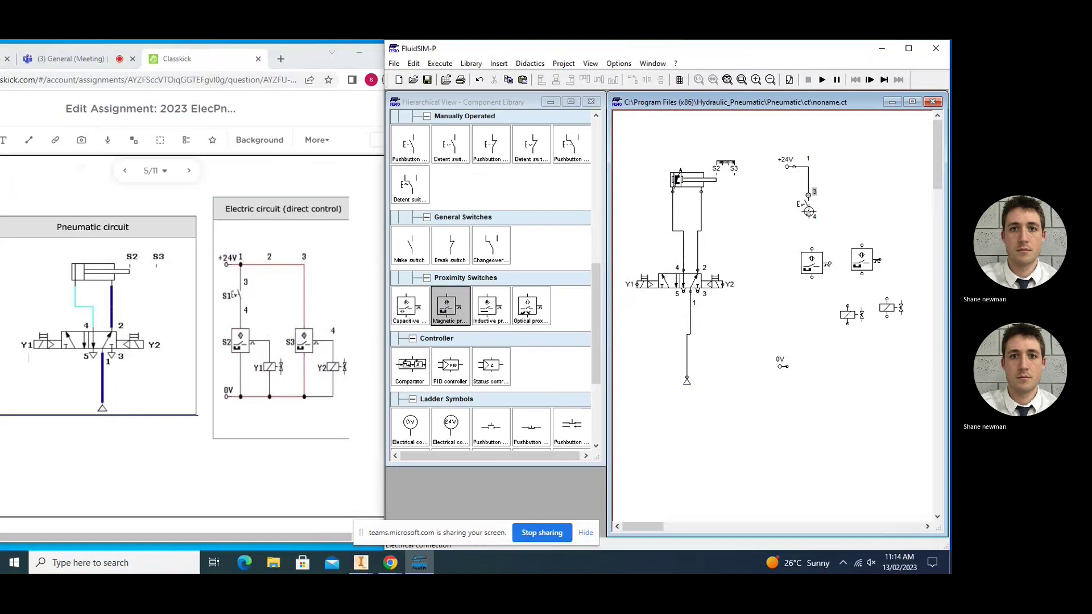
drag(808, 214, 812, 249)
drag(791, 366, 811, 278)
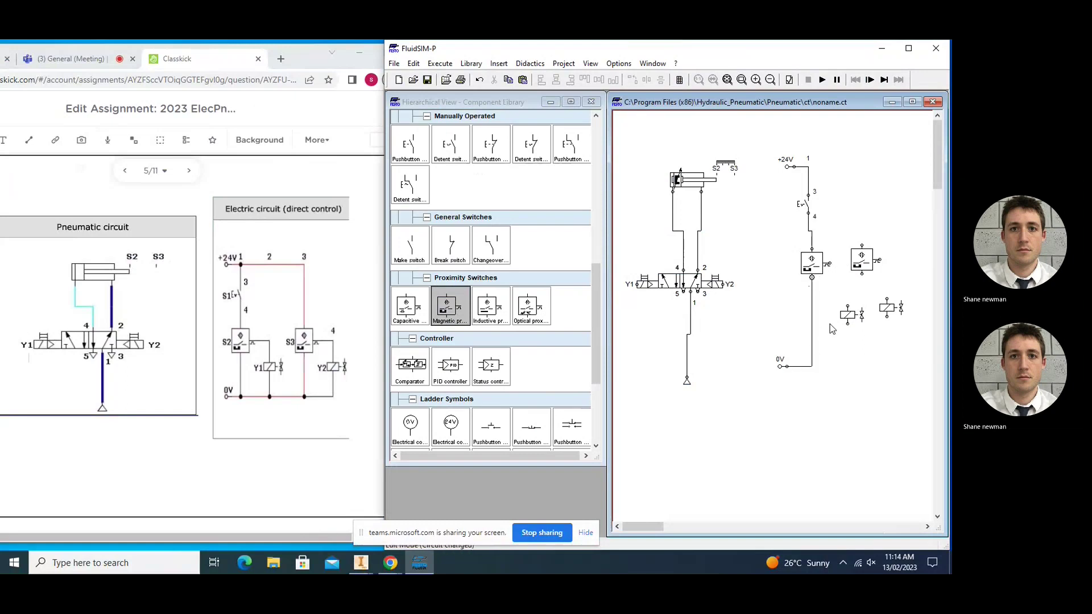
drag(847, 314, 812, 356)
click(832, 264)
- Wire the second proximity switch from +24V through the second solenoid to the 0V return
drag(862, 256, 874, 255)
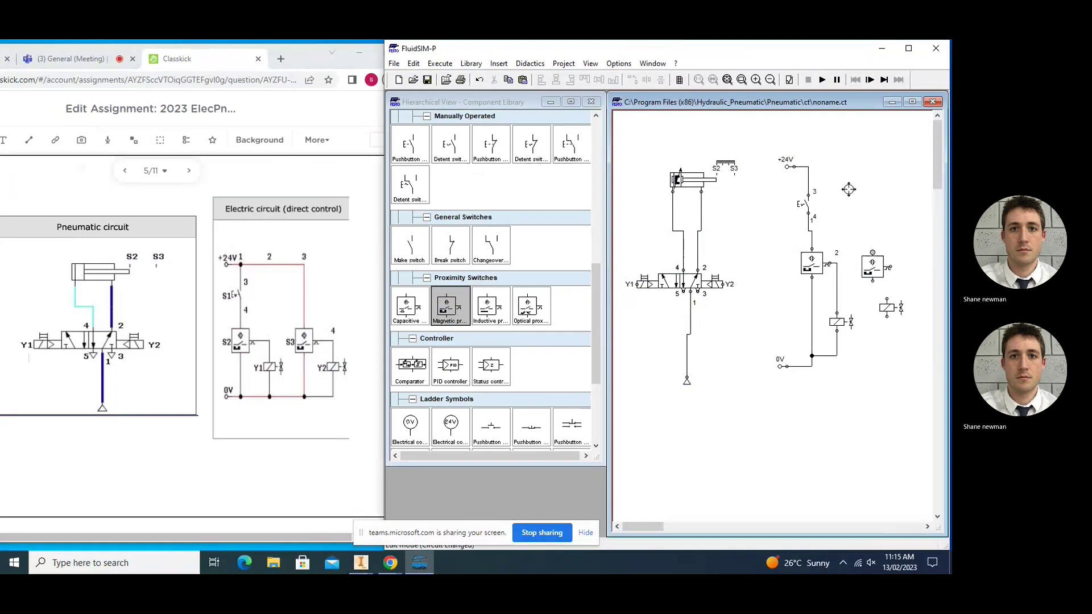
drag(807, 170, 872, 251)
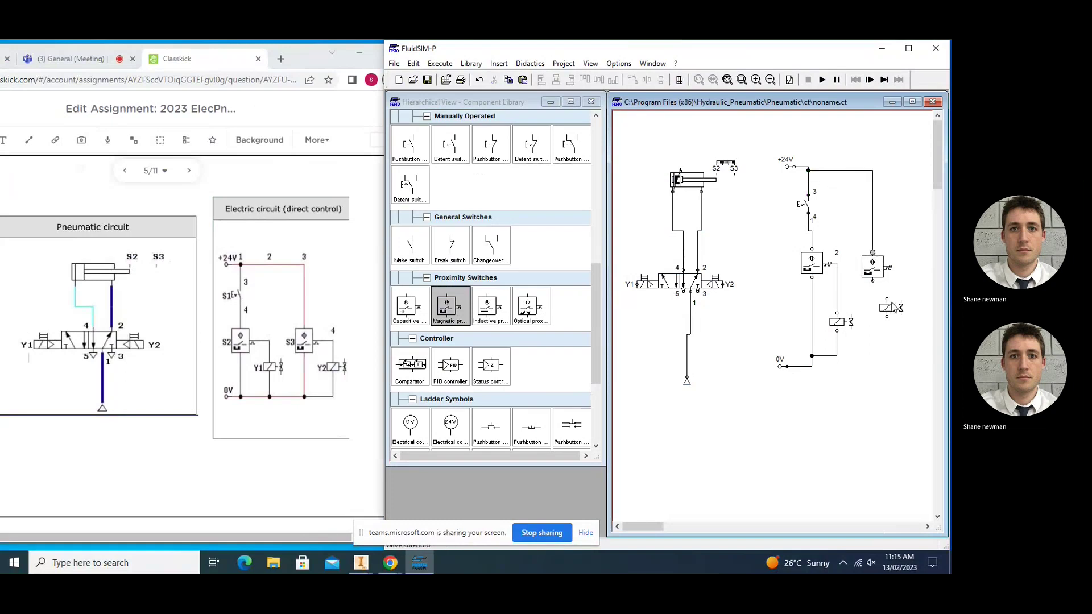
mouse_move(887, 308)
mouse_down()
mouse_move(897, 307)
mouse_move(836, 352)
mouse_up()
drag(890, 267, 894, 301)
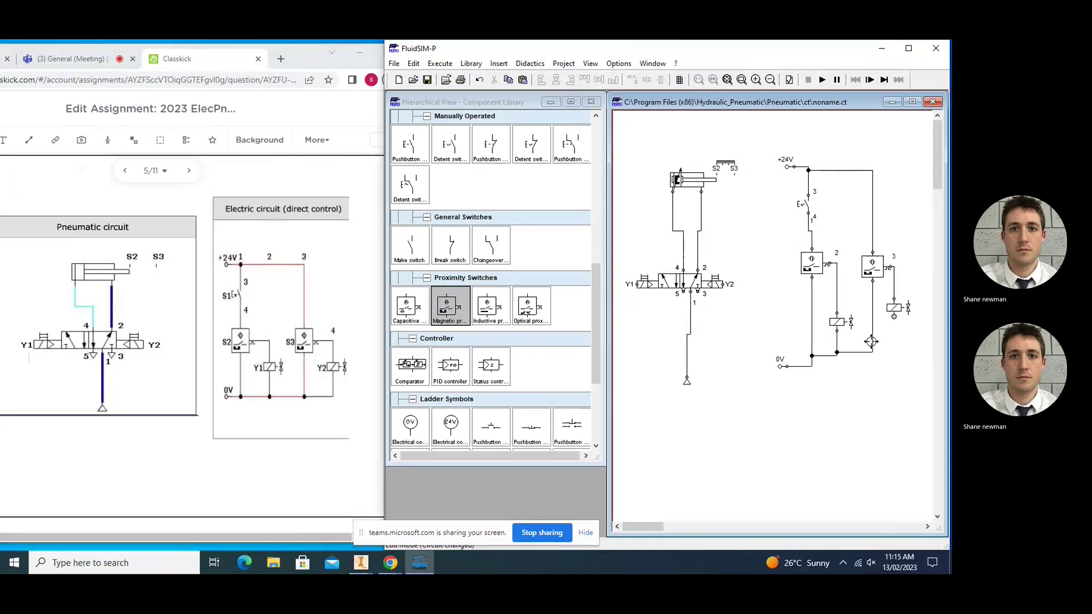
drag(871, 342, 894, 317)
- Label the electrical solenoid coils Y1 and Y2
double_click(838, 324)
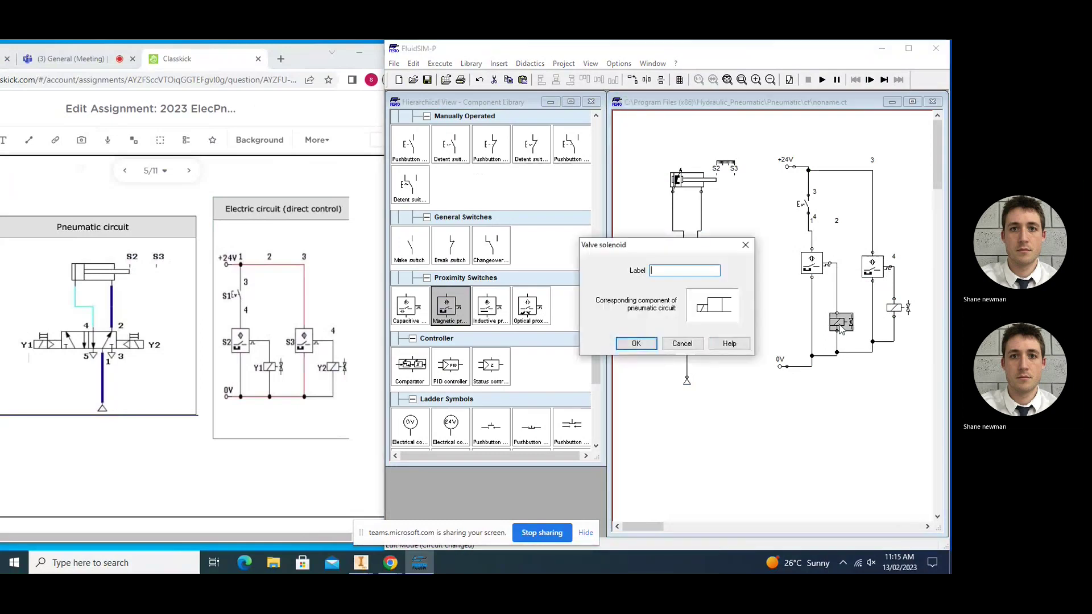
text(Y1)
key(Return)
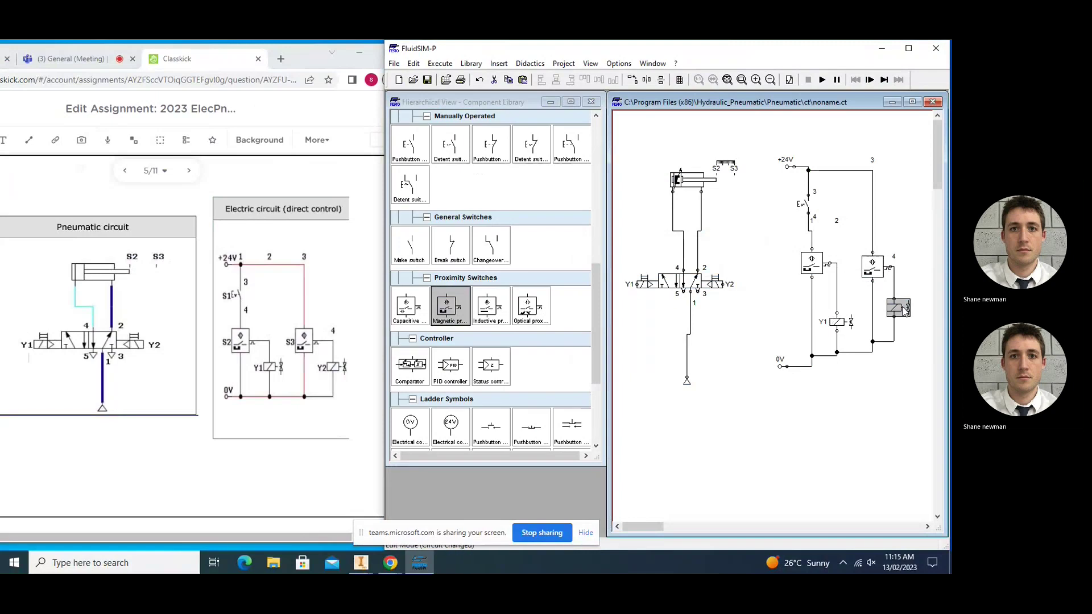
double_click(898, 310)
text(Y2)
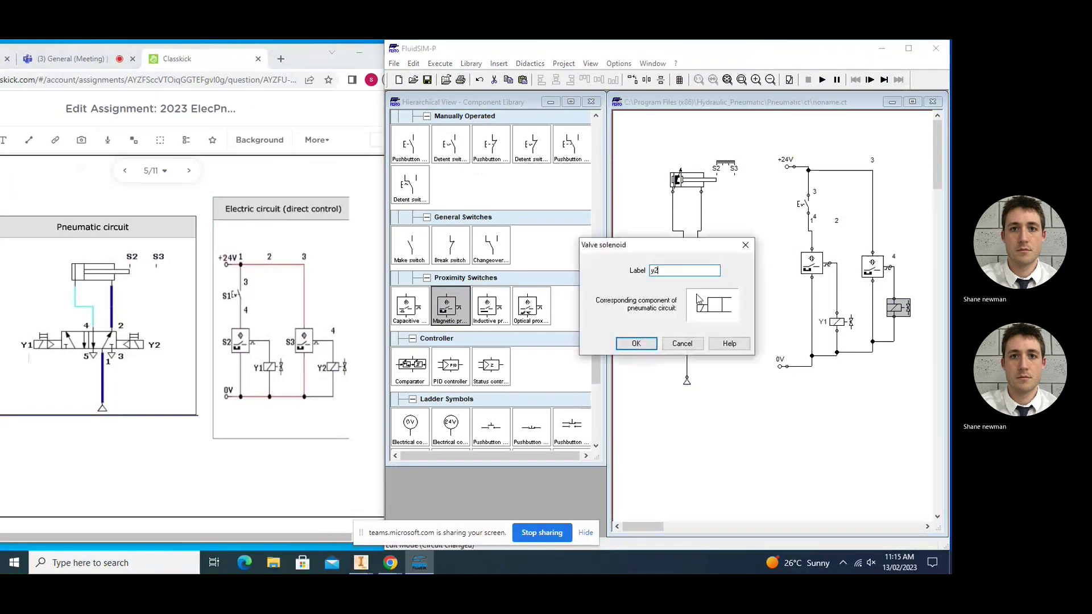
key(Return)
- Label the proximity switches s2 and s3
double_click(813, 268)
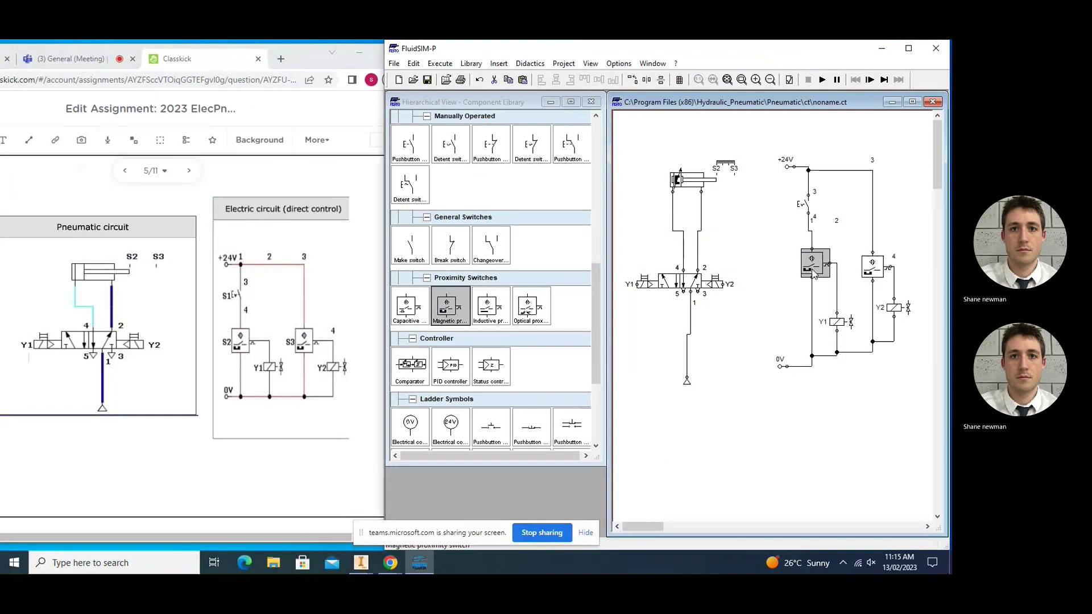
text(s2)
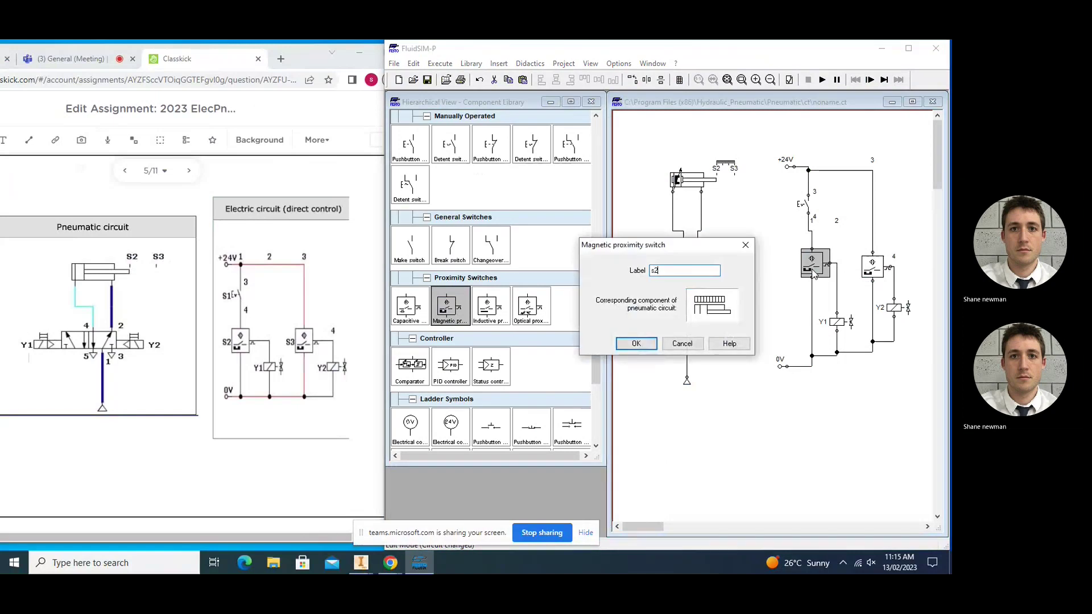
key(Return)
double_click(872, 268)
text(s)
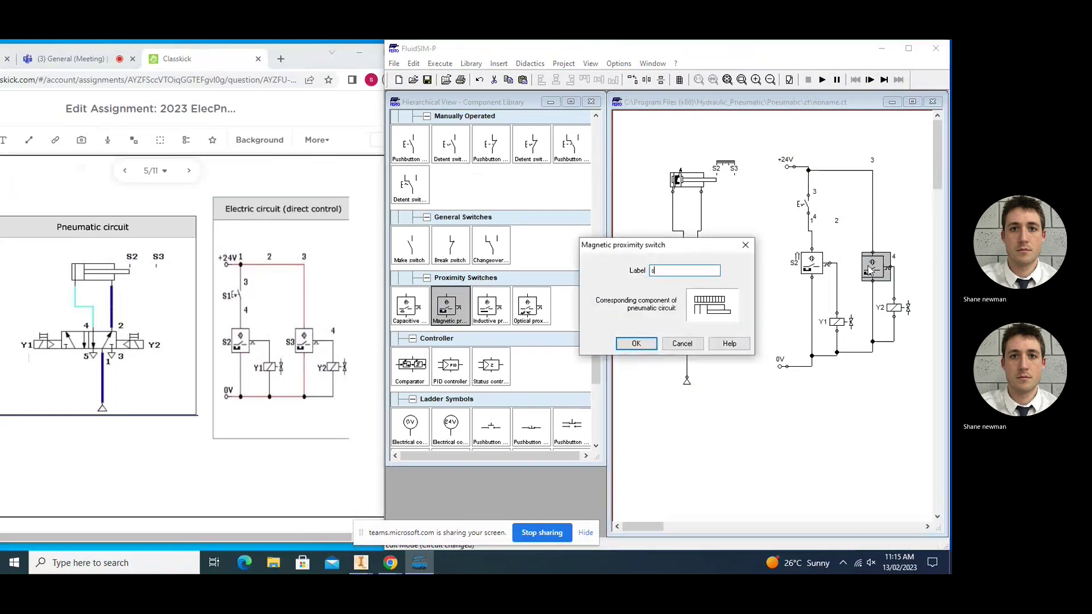
text(3)
key(Return)
click(780, 319)
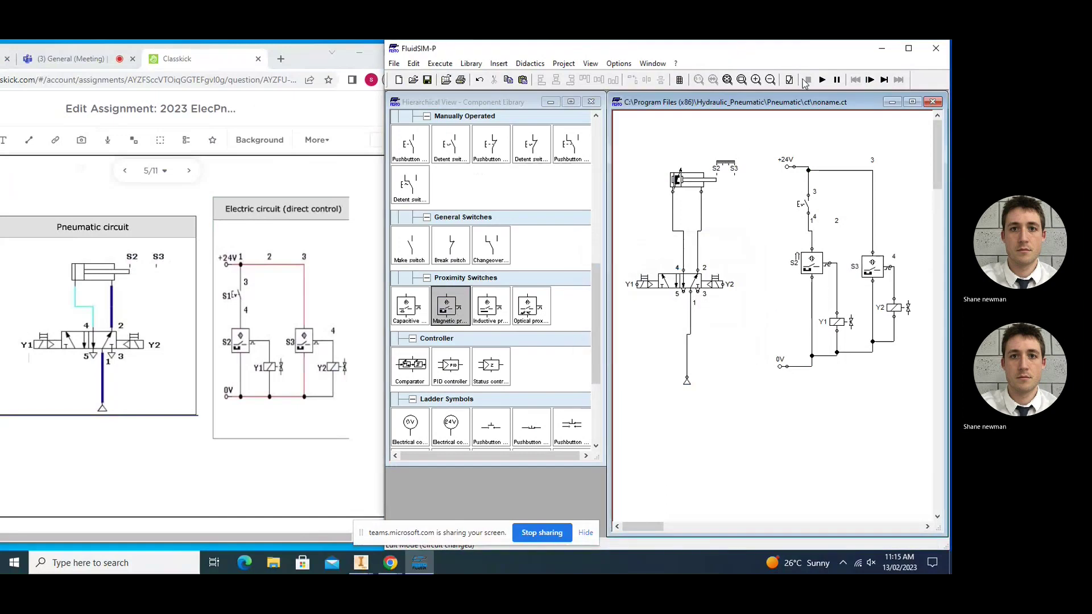
- Start the simulation and close the detent switch to energise Y1 and cycle the cylinder
click(822, 79)
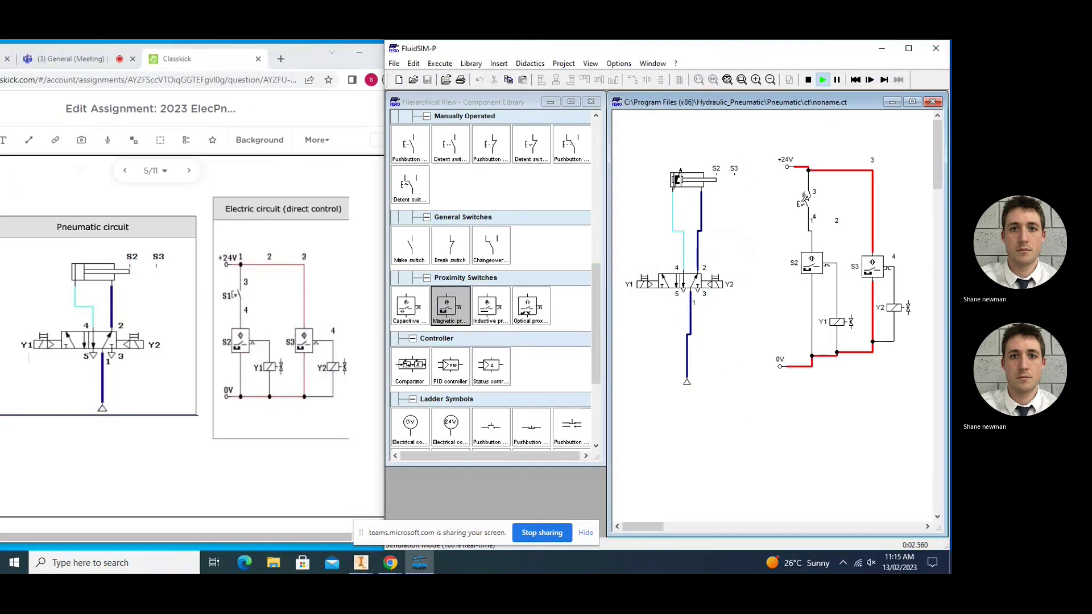
click(805, 196)
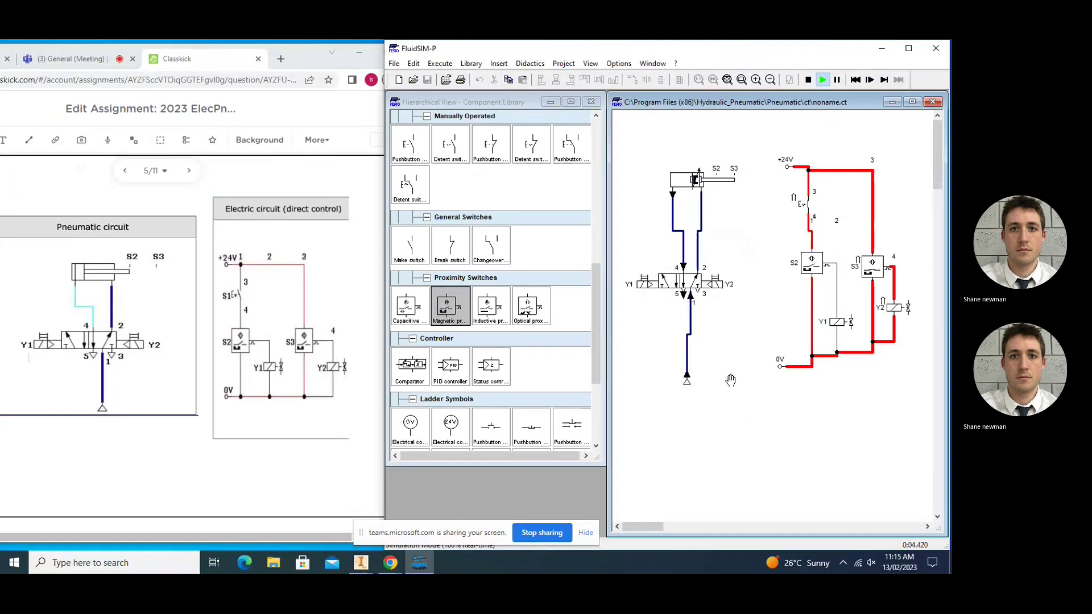